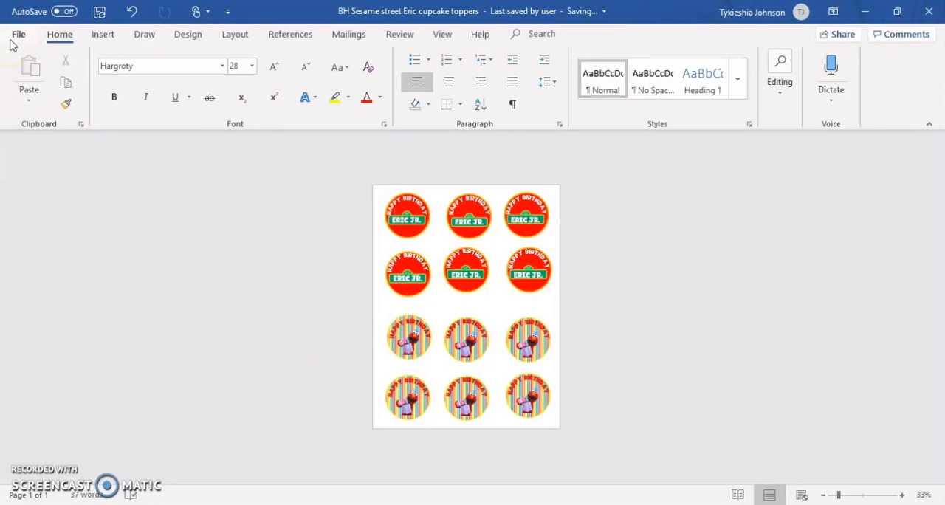
Insert the "BH bg heads designs digital logo" picture from the Big heads bizz stuff folder into the cupcake toppers document
{"action": "left_click", "coordinate": [93, 38]}
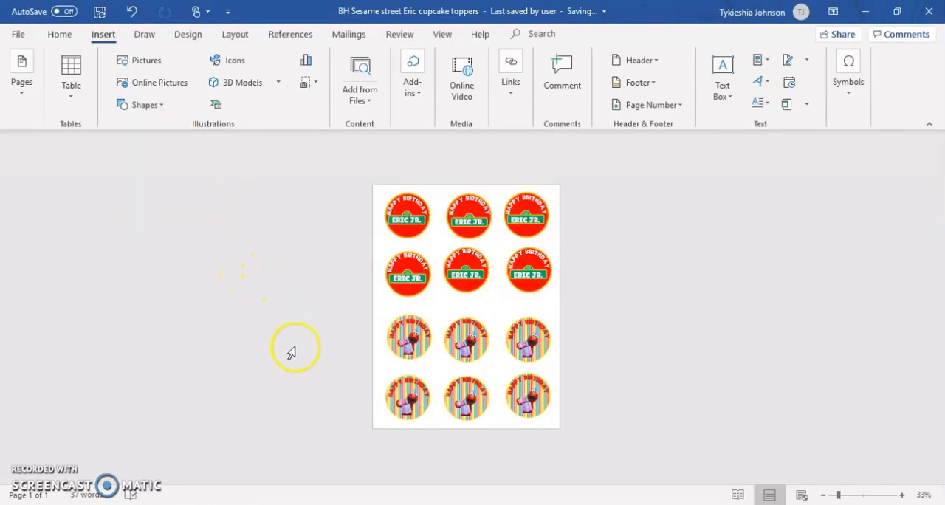
{"action": "left_click", "coordinate": [323, 504]}
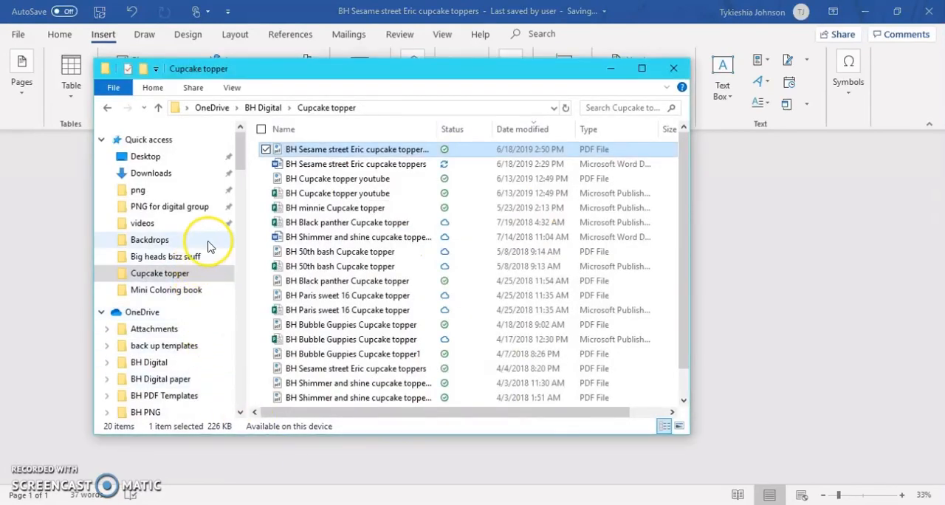
{"action": "left_click", "coordinate": [211, 258]}
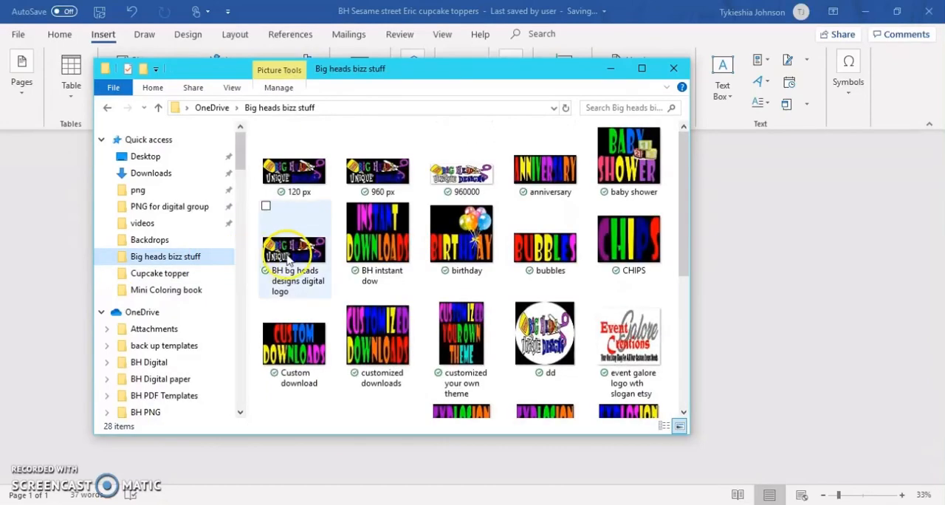
{"action": "left_click", "coordinate": [293, 256]}
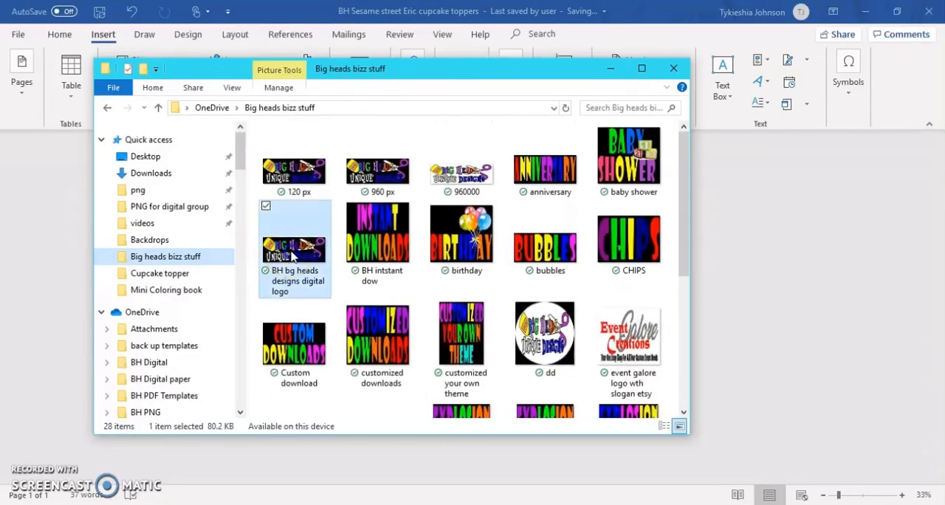
{"action": "left_click", "coordinate": [779, 295]}
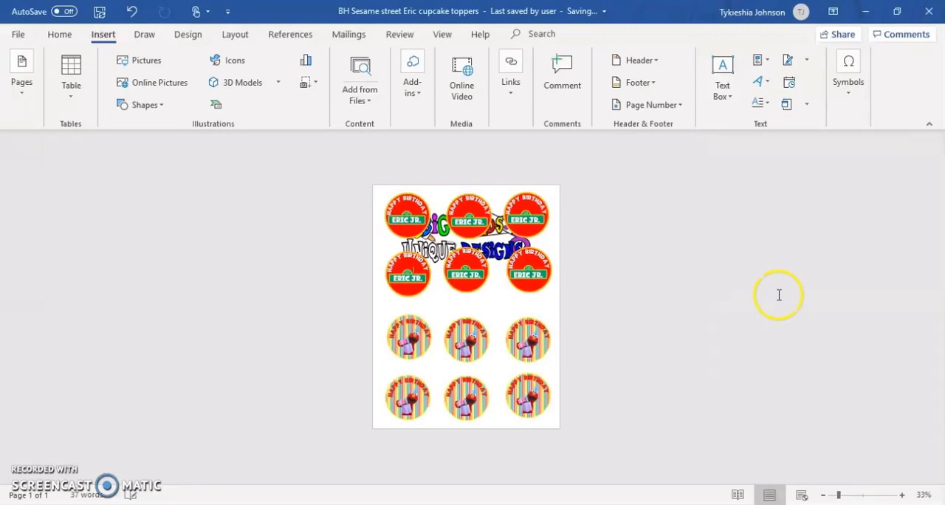
Set the inserted logo's text wrapping to In Front of Text
{"action": "left_click", "coordinate": [502, 253]}
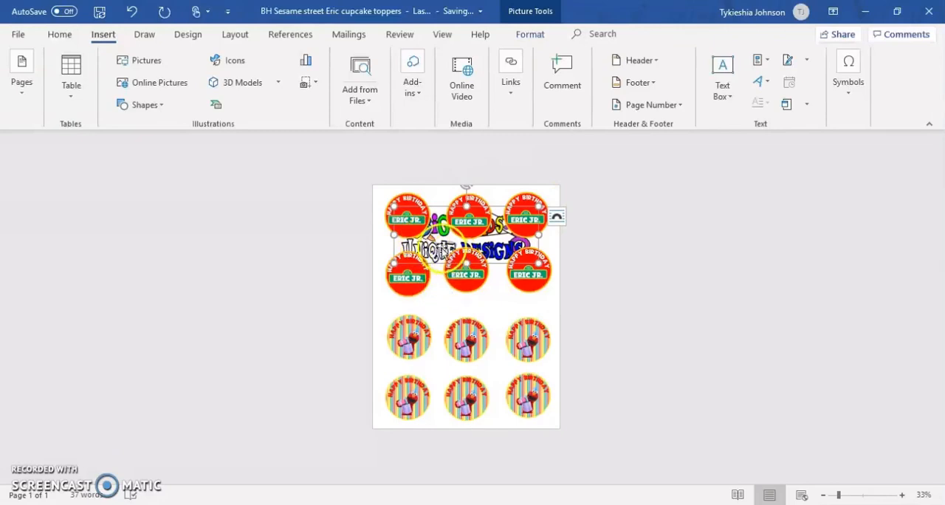
{"action": "left_click", "coordinate": [559, 218]}
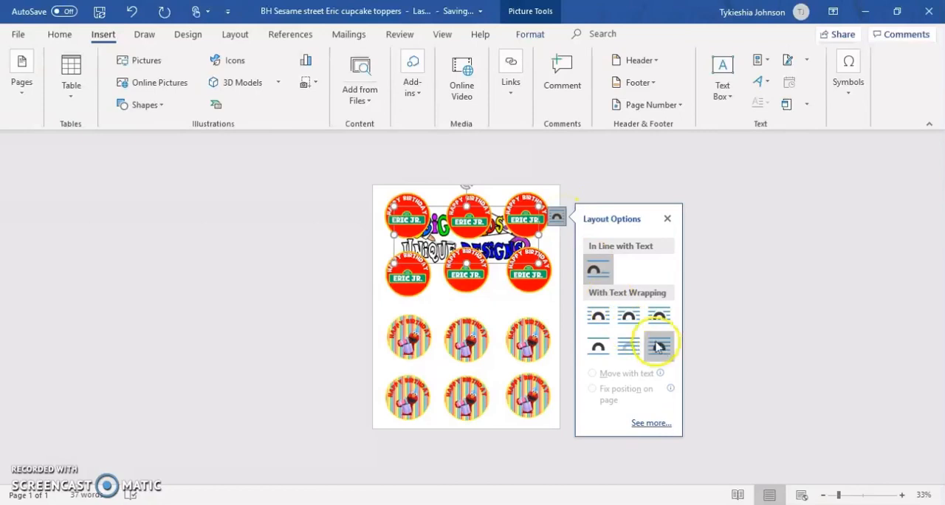
{"action": "left_click", "coordinate": [661, 357]}
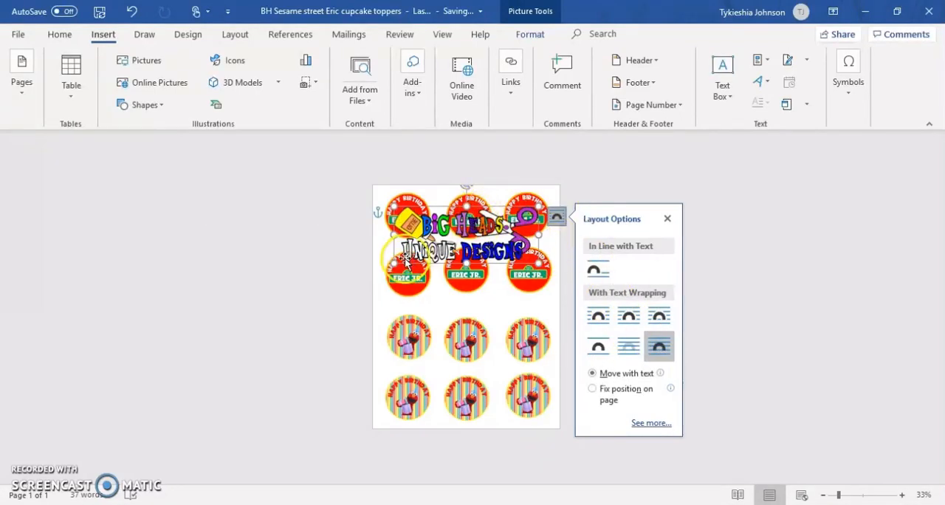
Enlarge the logo to about 3.77" by 9.68" and rotate it to run steeply down the middle of the page across the toppers
{"action": "left_click_drag", "start_coordinate": [395, 264], "coordinate": [374, 285]}
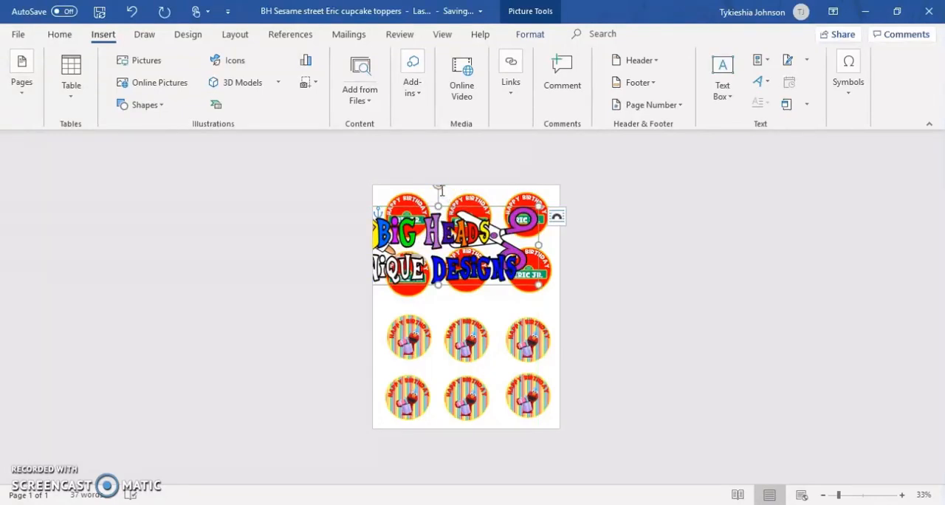
{"action": "left_click_drag", "start_coordinate": [448, 214], "coordinate": [465, 266]}
{"action": "left_click_drag", "start_coordinate": [457, 234], "coordinate": [449, 421]}
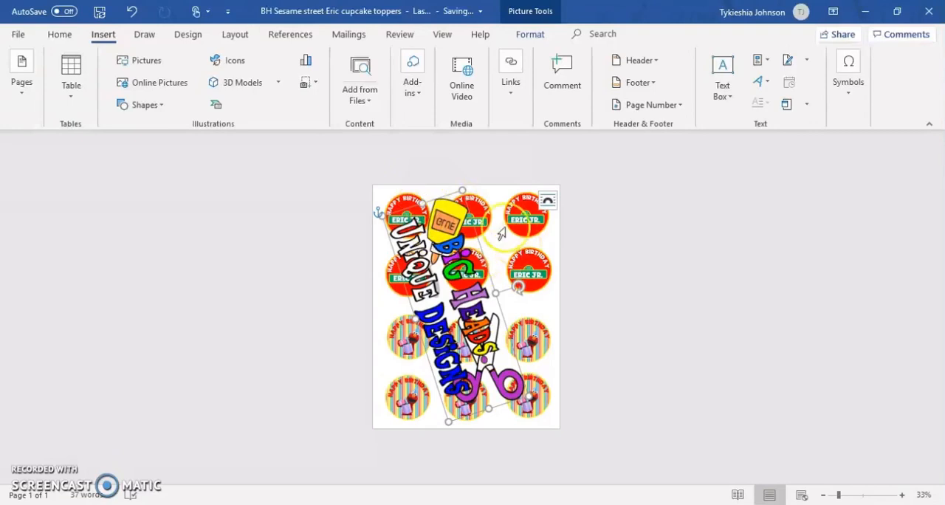
{"action": "left_click_drag", "start_coordinate": [478, 322], "coordinate": [485, 322]}
{"action": "left_click", "coordinate": [476, 188]}
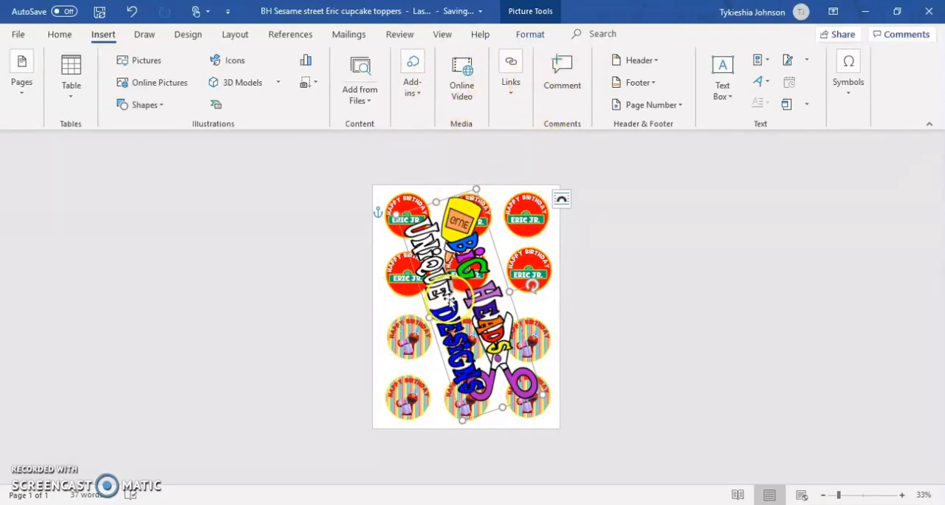
Apply the 80% transparency preset to the logo picture and close its formatting options
{"action": "left_click", "coordinate": [524, 35]}
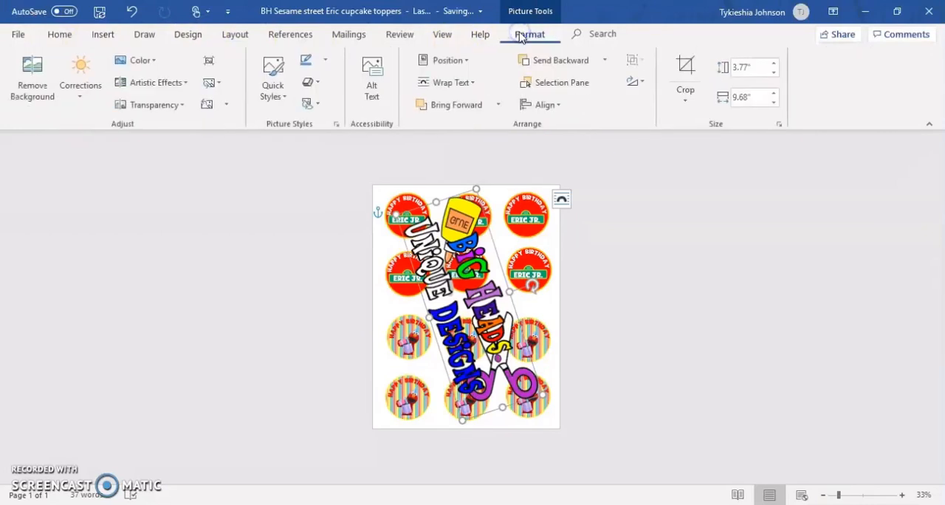
{"action": "left_click", "coordinate": [174, 111]}
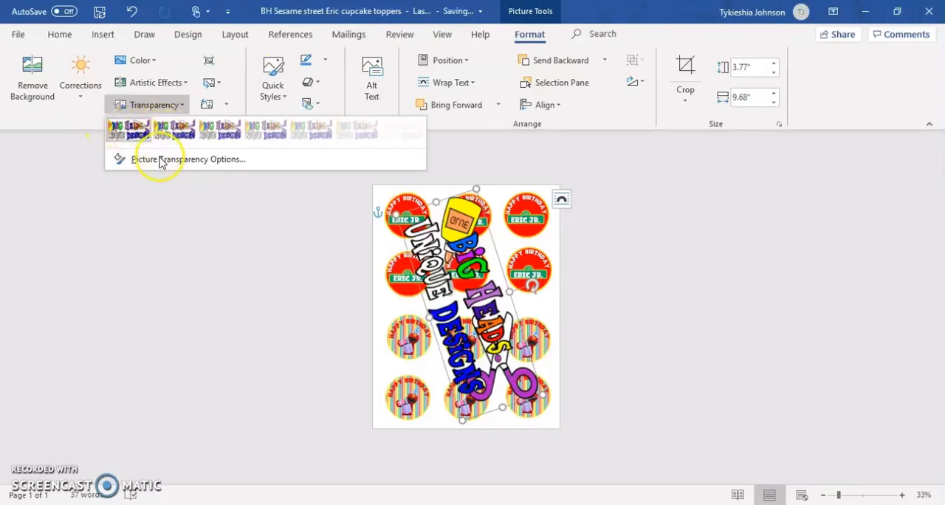
{"action": "left_click", "coordinate": [161, 159]}
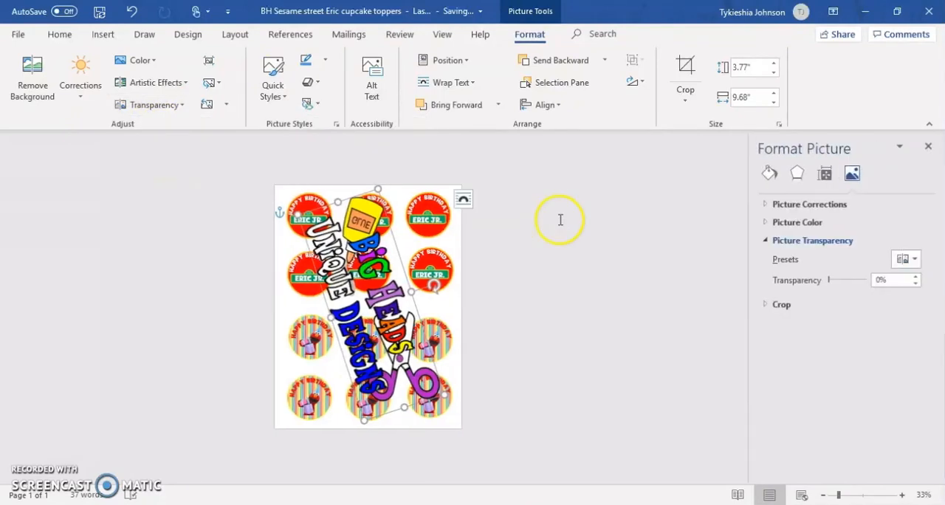
{"action": "left_click", "coordinate": [916, 277]}
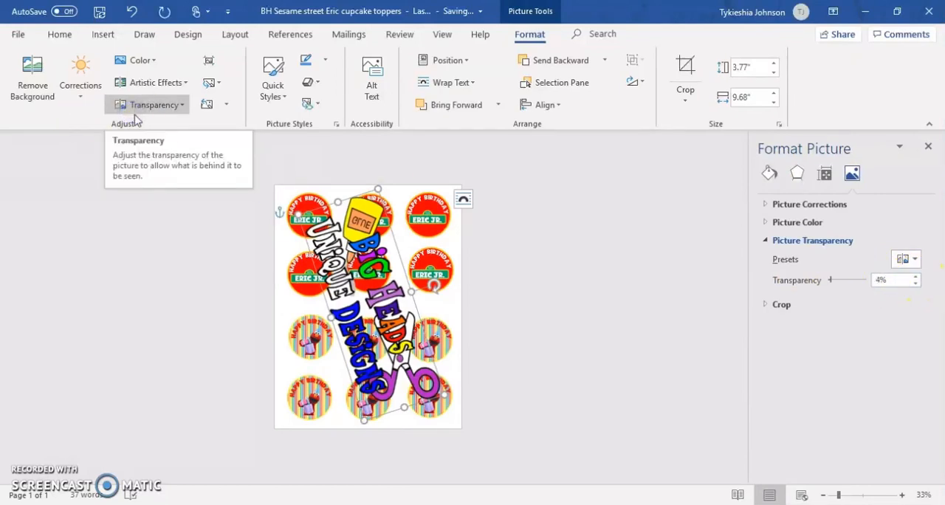
{"action": "left_click", "coordinate": [181, 106]}
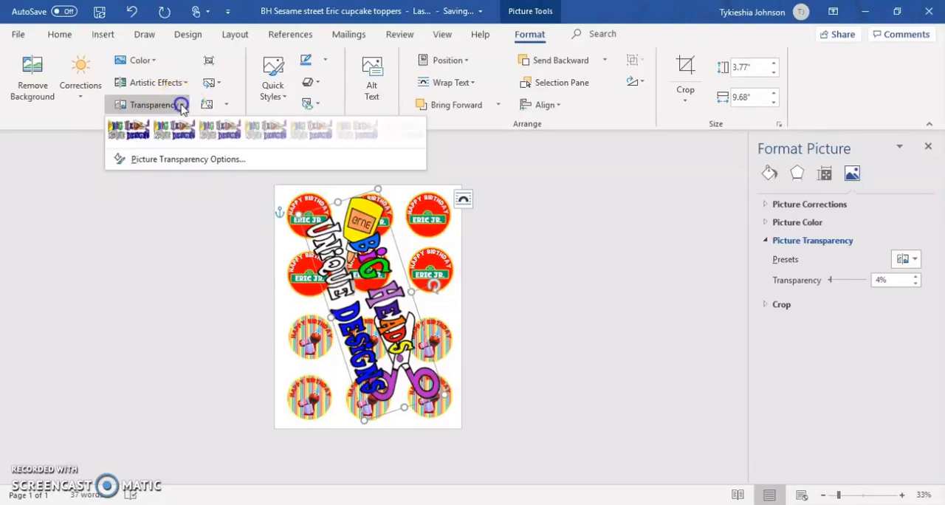
{"action": "left_click", "coordinate": [355, 130]}
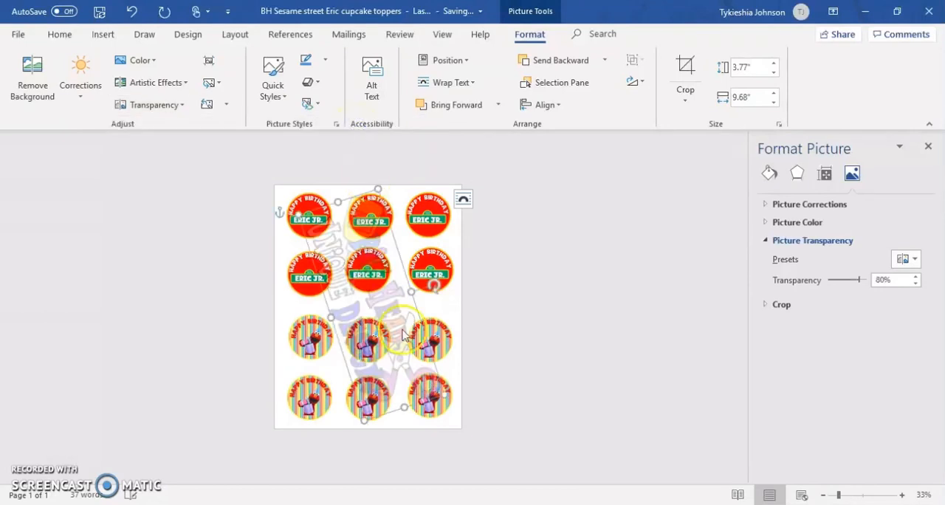
{"action": "left_click", "coordinate": [929, 148]}
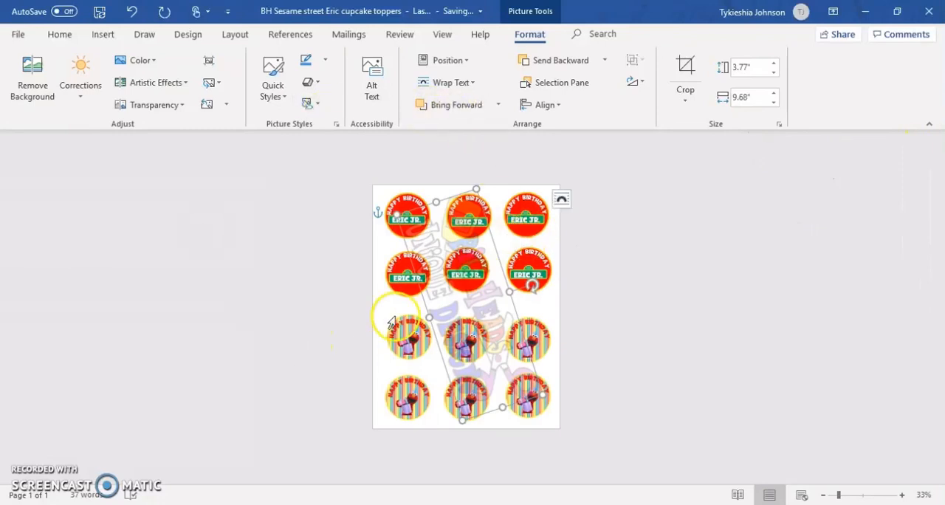
Delete the transparent logo picture from the cupcake topper page
{"action": "left_click", "coordinate": [595, 220]}
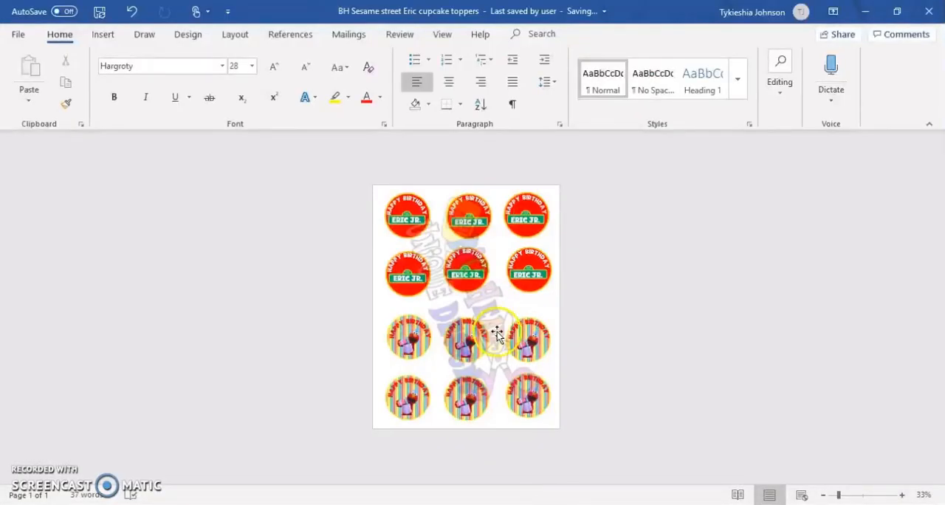
{"action": "left_click", "coordinate": [497, 333]}
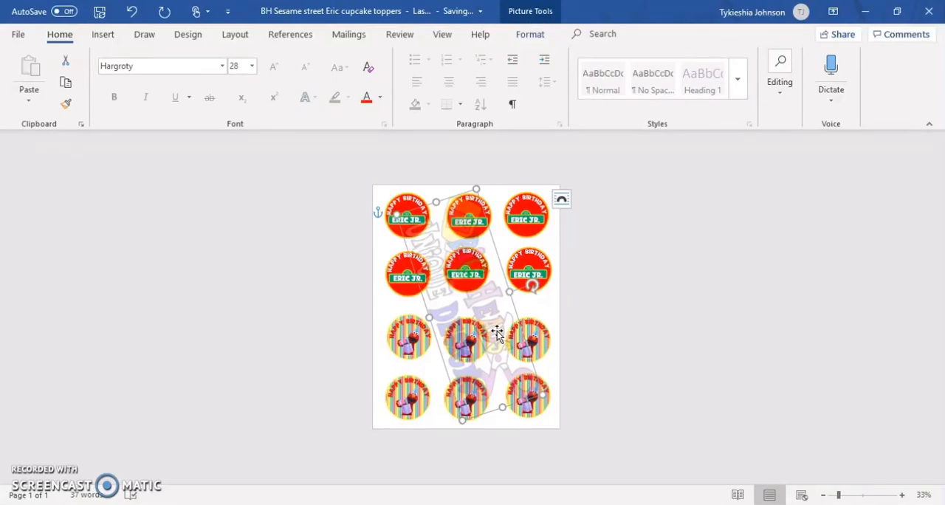
{"action": "key", "text": "Delete"}
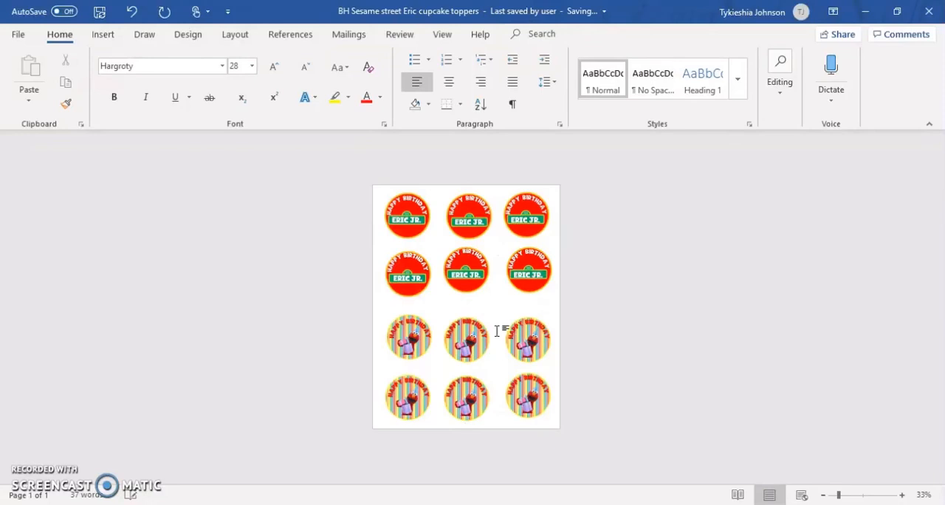
Insert a WordArt text box in the plain black style on the topper page
{"action": "left_click", "coordinate": [111, 37]}
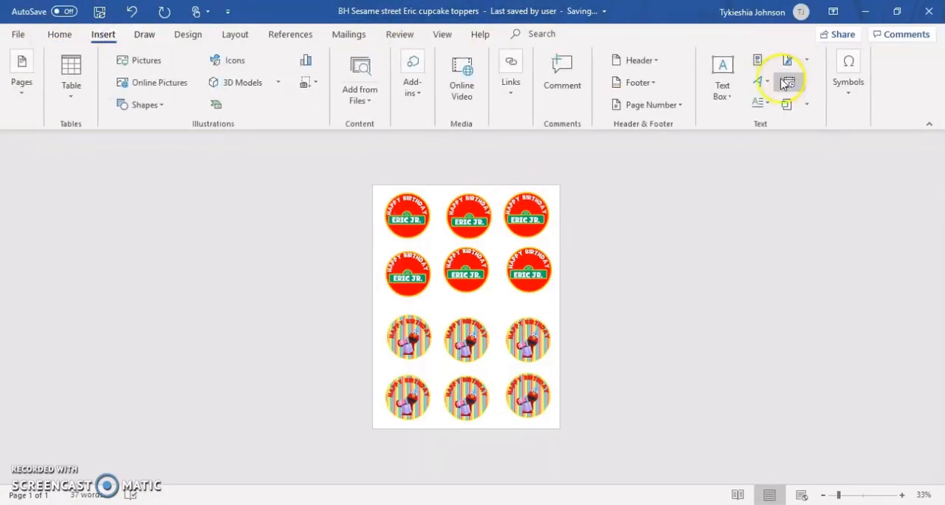
{"action": "left_click", "coordinate": [770, 79]}
{"action": "left_click", "coordinate": [766, 120]}
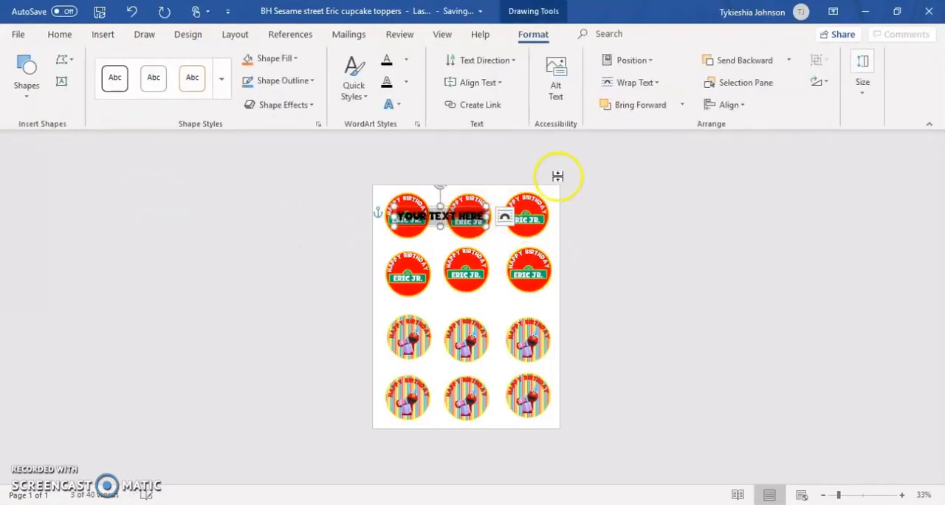
Replace the WordArt placeholder with five lines of "BIG HEADS" and stretch its box to span most of the page
{"action": "left_click", "coordinate": [477, 219]}
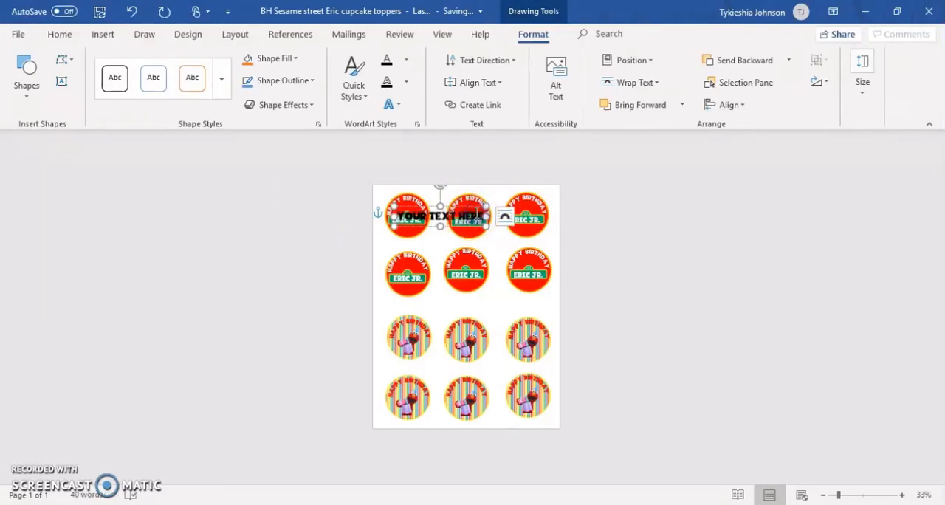
{"action": "left_click", "coordinate": [476, 218]}
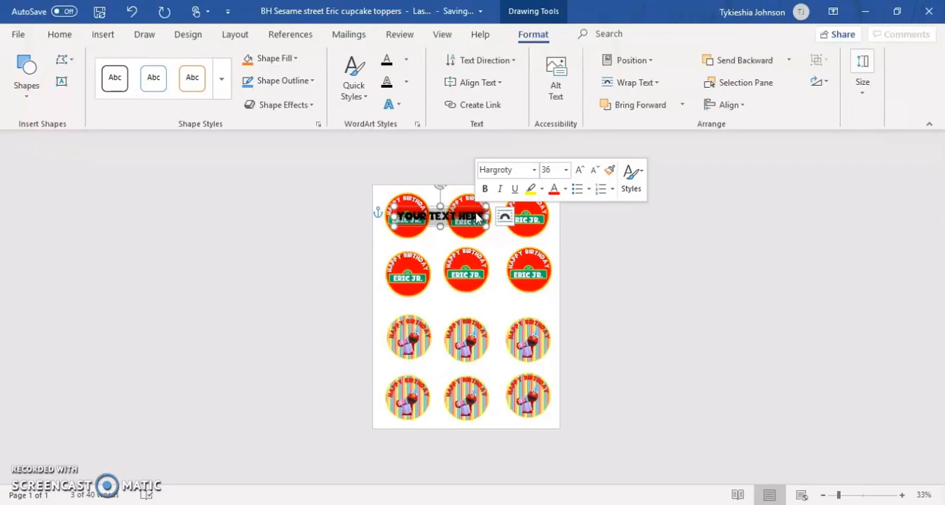
{"action": "type", "text": "BIG HEA"}
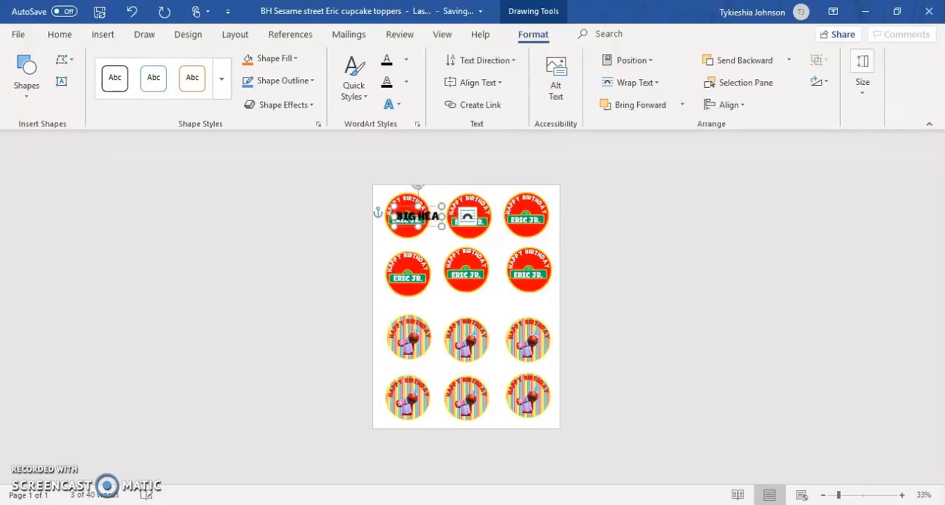
{"action": "type", "text": "DS BIG HEADS"}
{"action": "key", "text": "Return"}
{"action": "type", "text": "BIG E"}
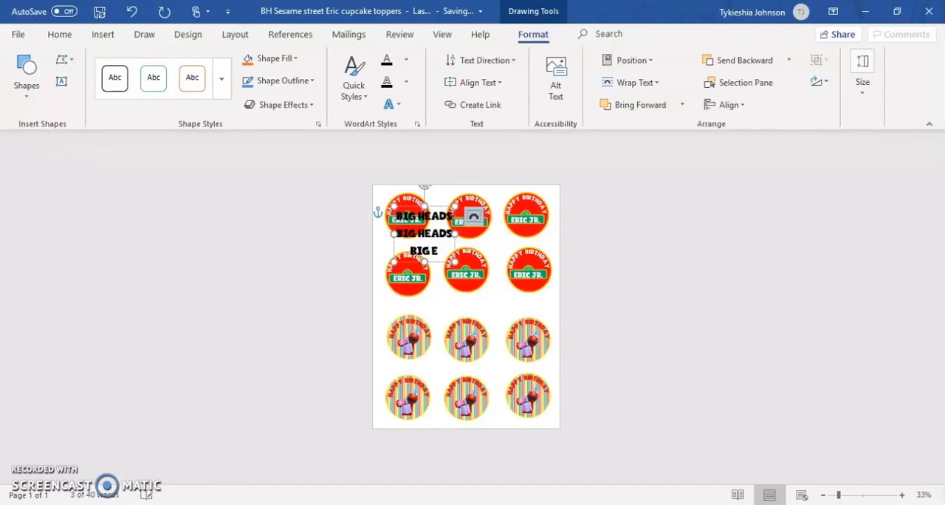
{"action": "type", "text": "H"}
{"action": "key", "text": "BackSpace"}
{"action": "type", "text": "\\H"}
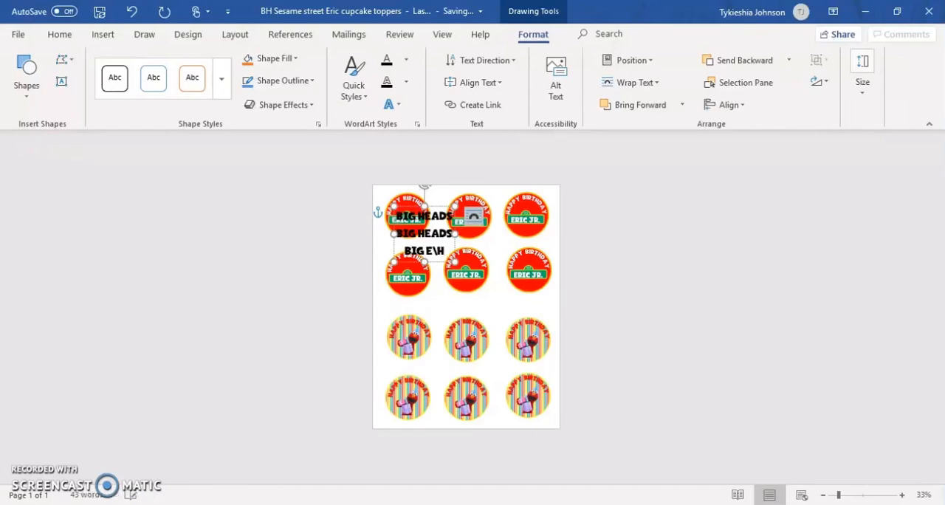
{"action": "key", "text": "BackSpace"}
{"action": "type", "text": "ADS"}
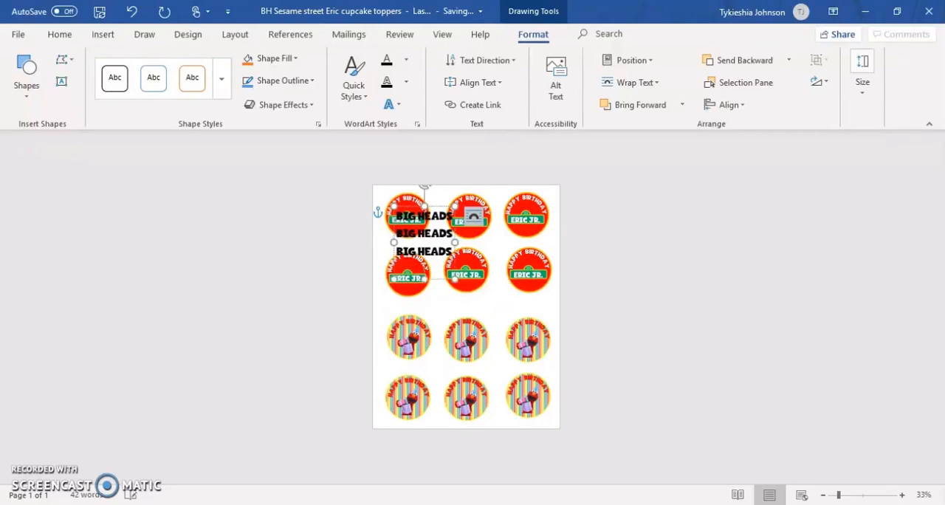
{"action": "type", "text": " BIG HEADS"}
{"action": "key", "text": "Return"}
{"action": "type", "text": "BIG HEADS"}
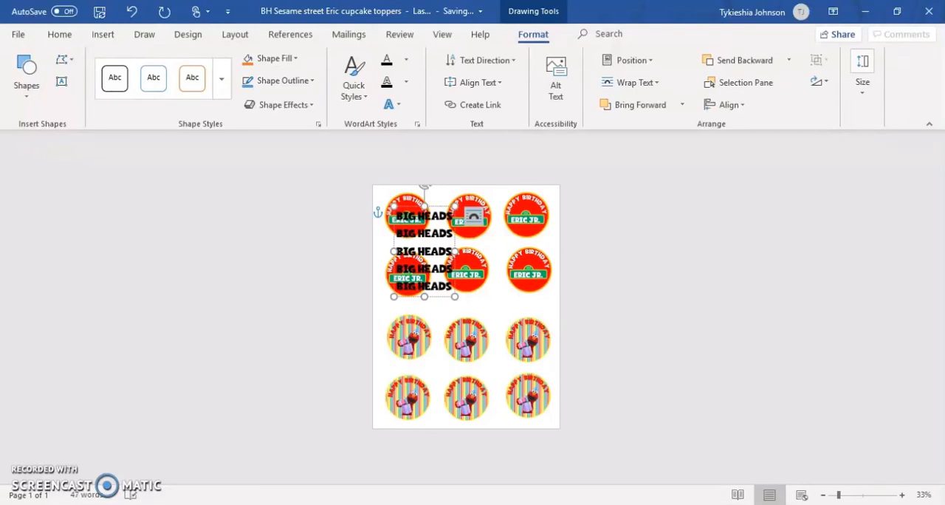
{"action": "left_click_drag", "start_coordinate": [455, 296], "coordinate": [538, 400]}
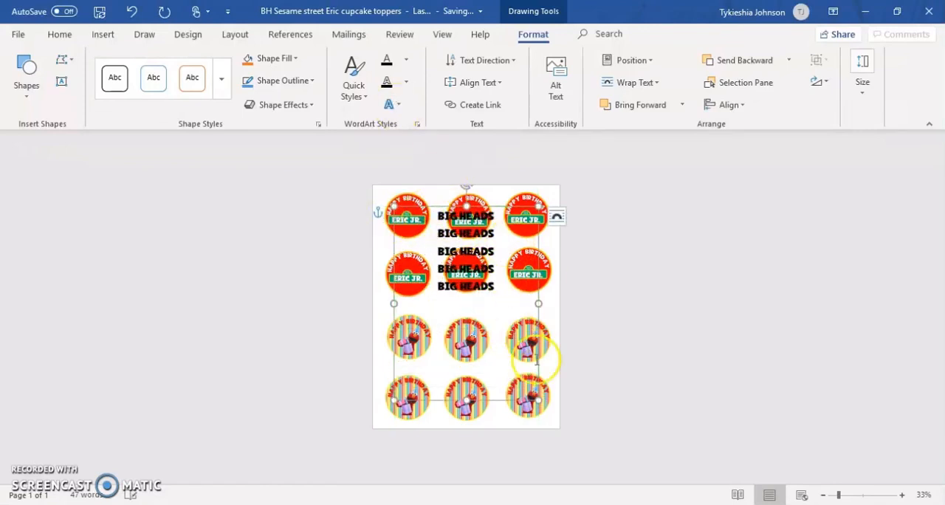
{"action": "left_click", "coordinate": [406, 68]}
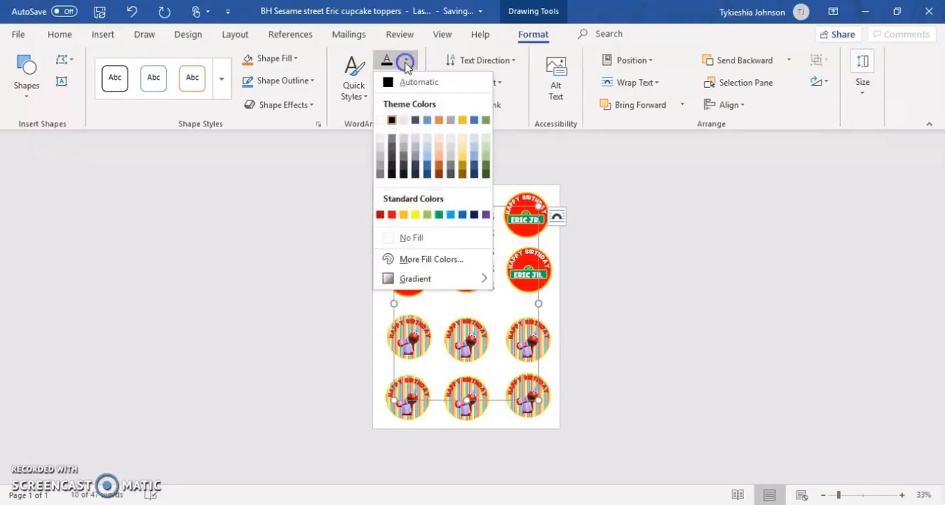
{"action": "left_click", "coordinate": [406, 66]}
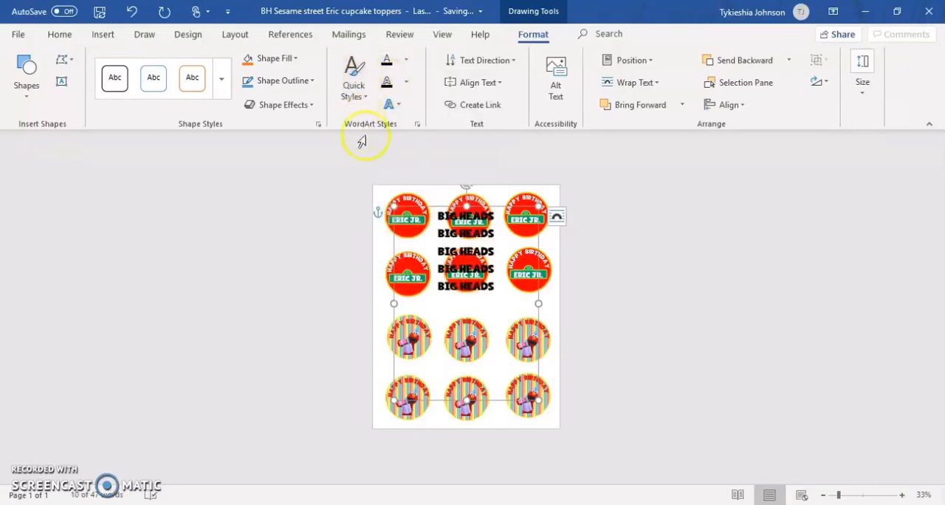
{"action": "right_click", "coordinate": [455, 230]}
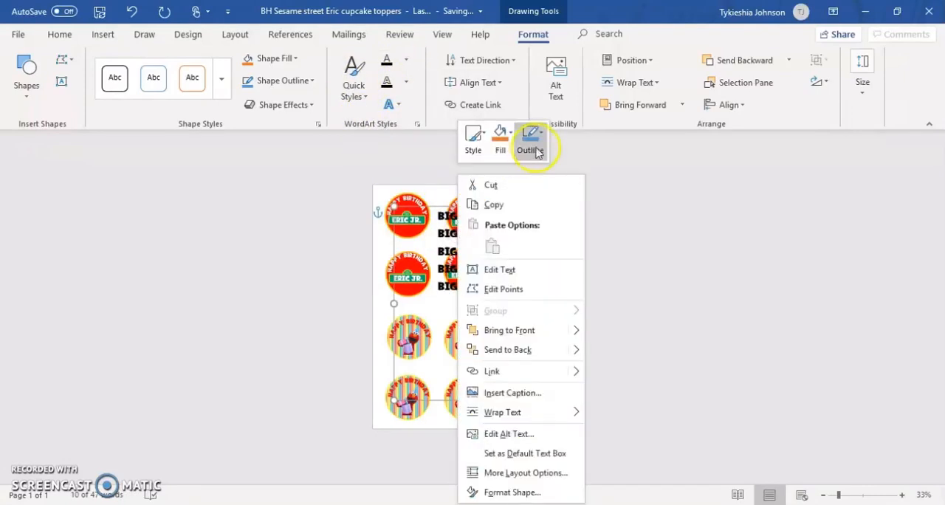
{"action": "left_click", "coordinate": [447, 236]}
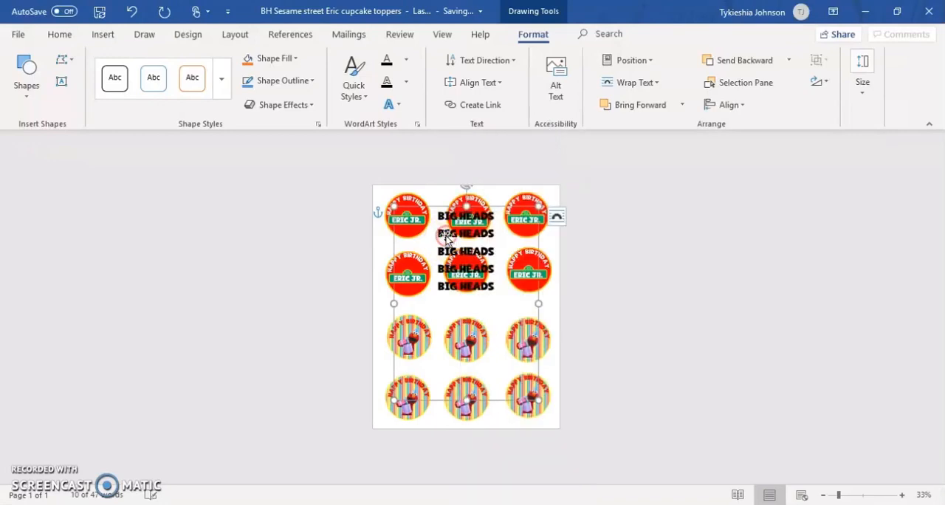
Try to enlarge the WordArt text to font size 85 from the second "BIG HEADS" line
{"action": "right_click", "coordinate": [446, 236]}
{"action": "left_click", "coordinate": [537, 194]}
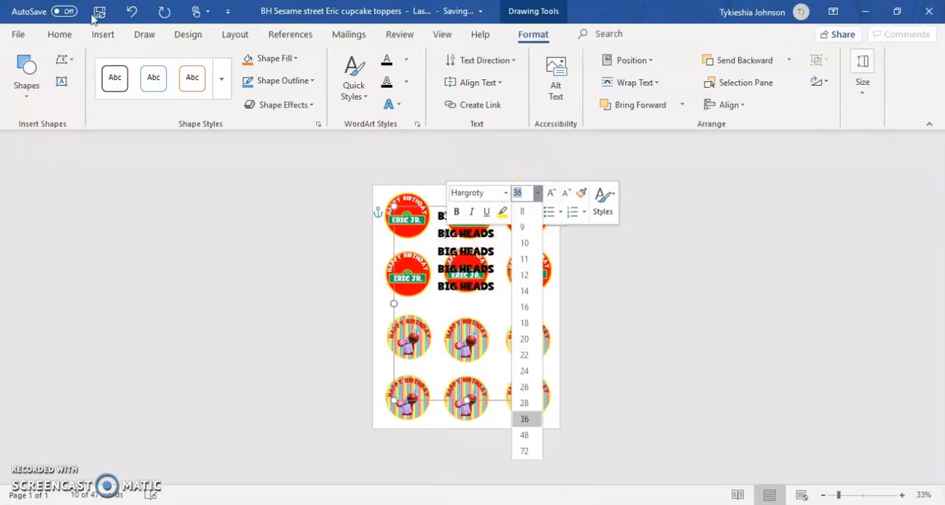
{"action": "type", "text": "85"}
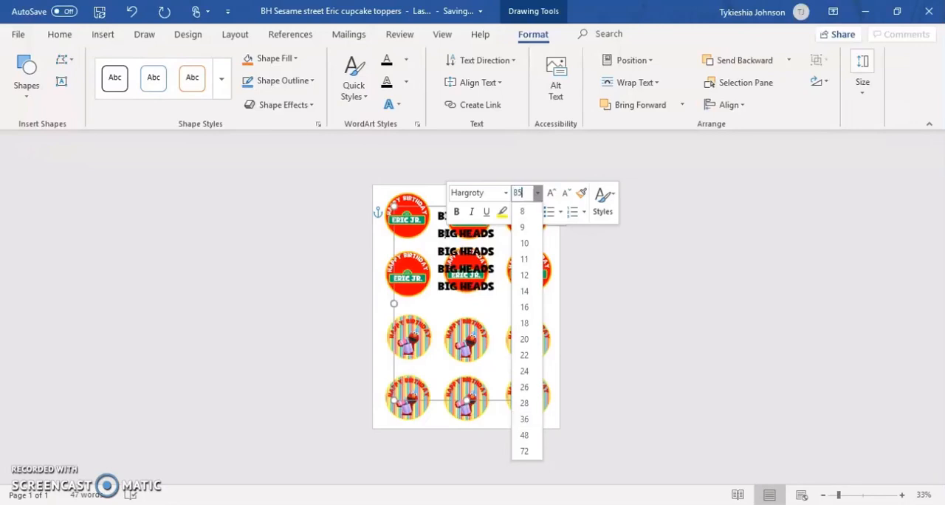
{"action": "key", "text": "Return"}
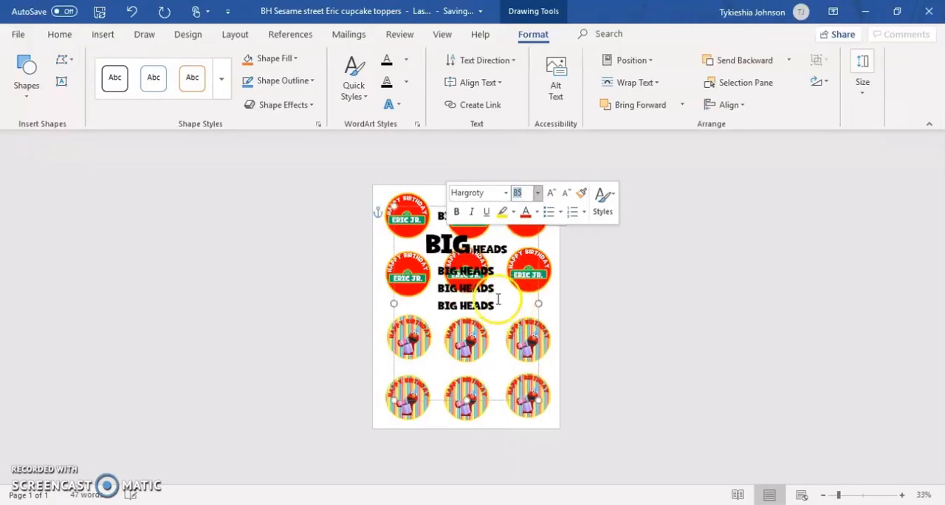
Set all five "BIG HEADS" lines to font size 85 and deselect the text box
{"action": "left_click_drag", "start_coordinate": [501, 305], "coordinate": [420, 211]}
{"action": "left_click", "coordinate": [517, 175]}
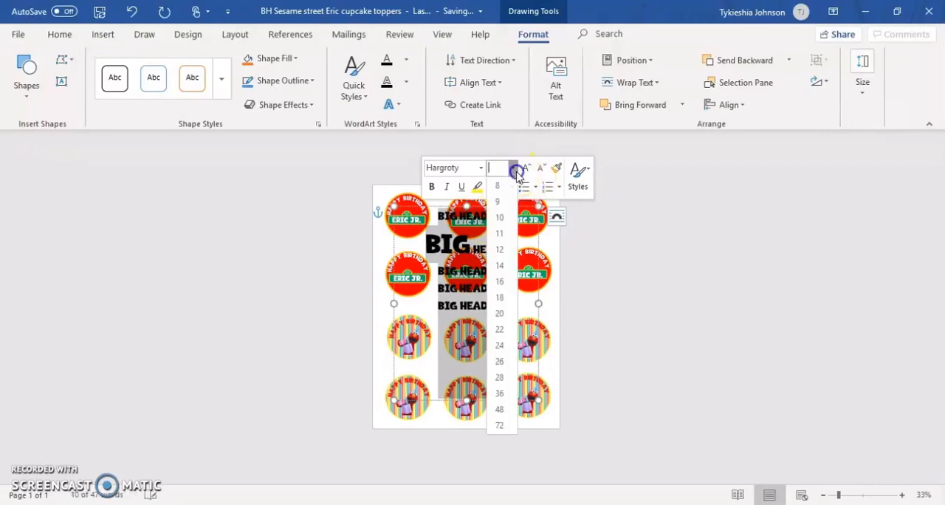
{"action": "type", "text": "85"}
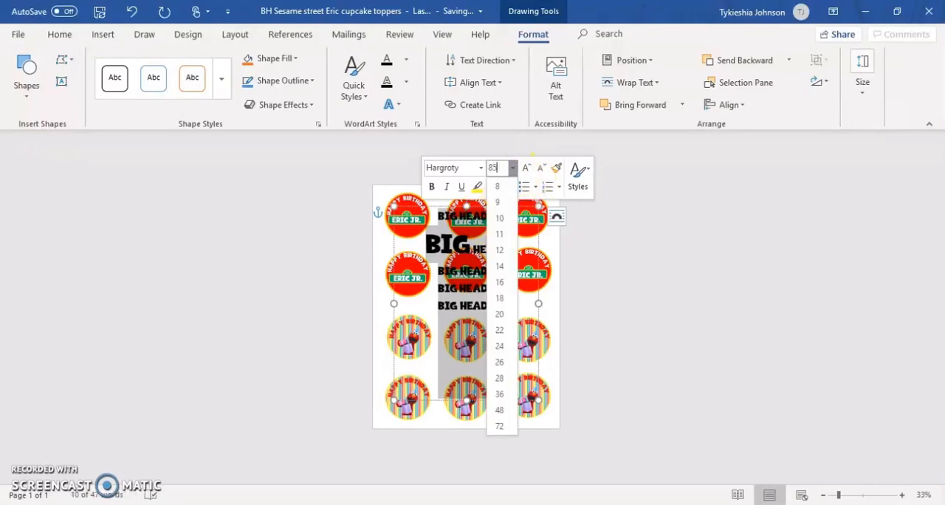
{"action": "key", "text": "Return"}
{"action": "left_click", "coordinate": [796, 317]}
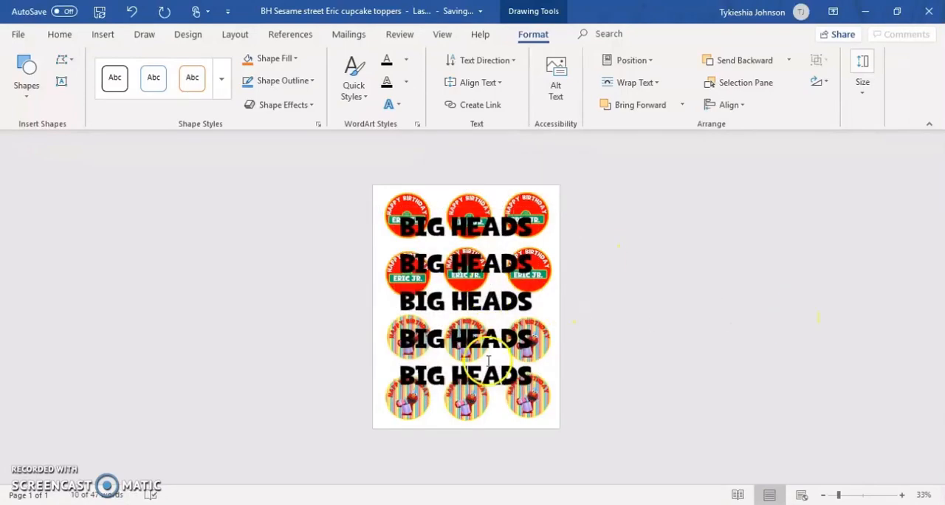
Nudge the "BIG HEADS" WordArt box slightly down, keeping it horizontally centred over the toppers
{"action": "left_click", "coordinate": [473, 265]}
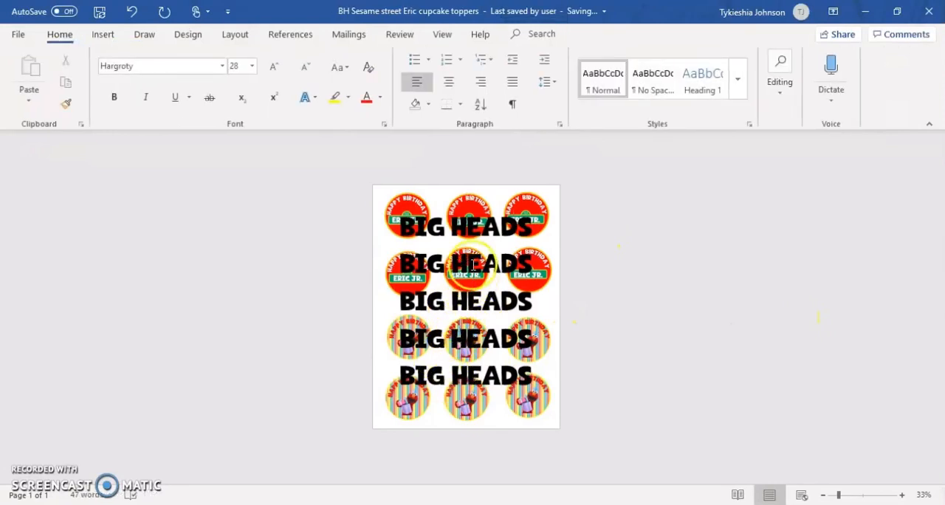
{"action": "left_click", "coordinate": [472, 339]}
{"action": "left_click", "coordinate": [473, 214]}
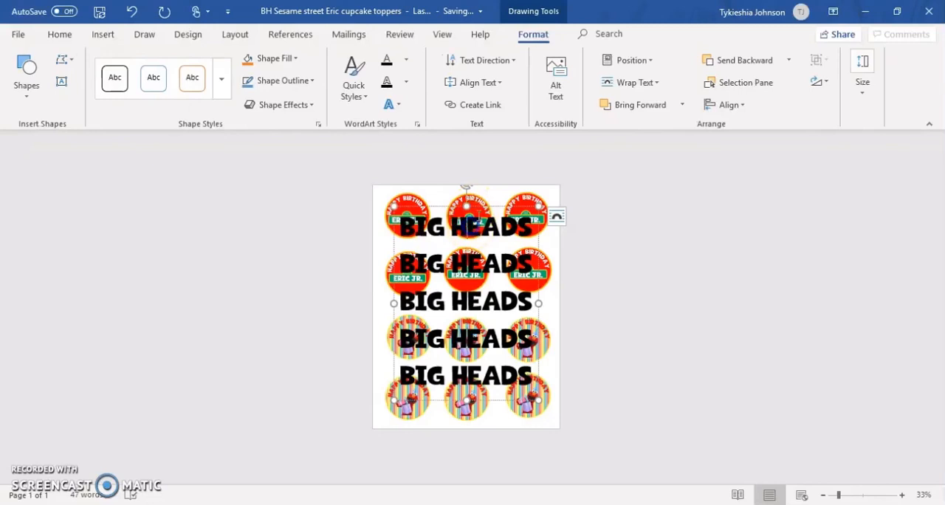
{"action": "left_click_drag", "start_coordinate": [485, 207], "coordinate": [485, 224]}
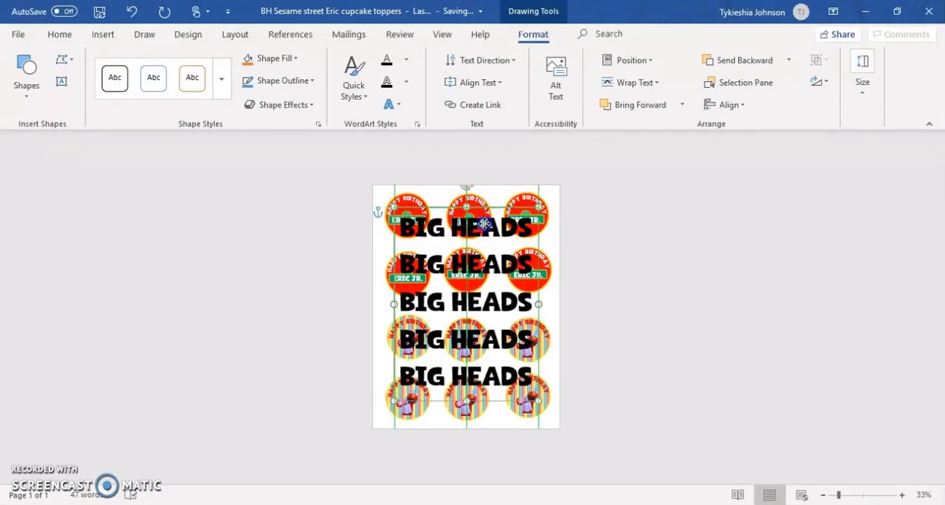
{"action": "left_click_drag", "start_coordinate": [485, 220], "coordinate": [486, 220]}
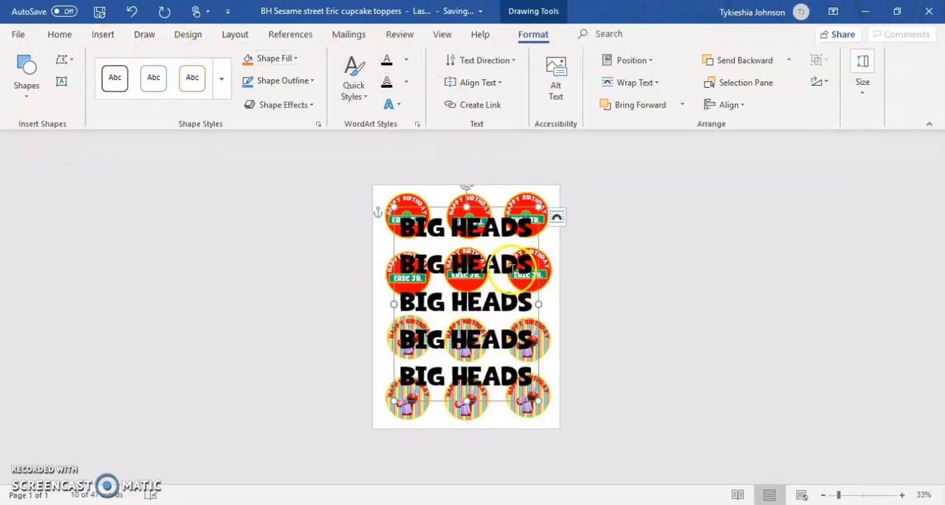
{"action": "right_click", "coordinate": [512, 273]}
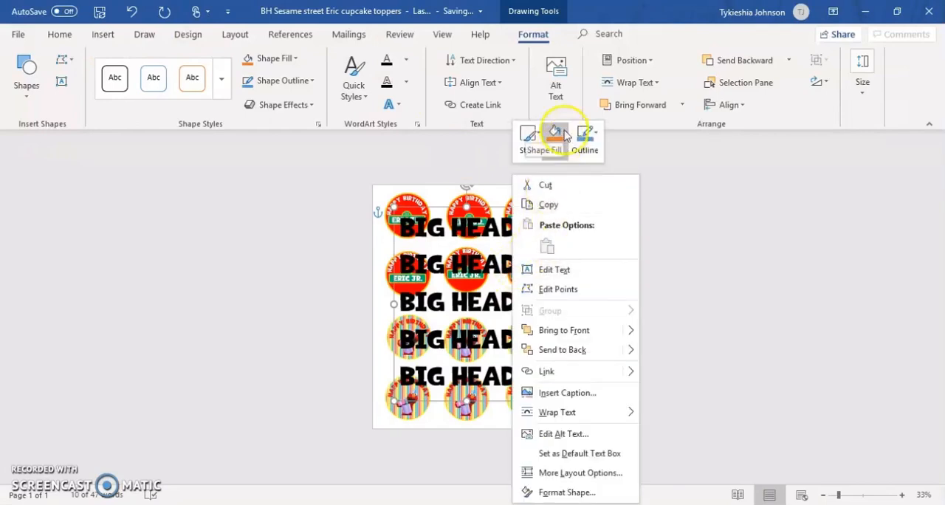
{"action": "left_click", "coordinate": [407, 62]}
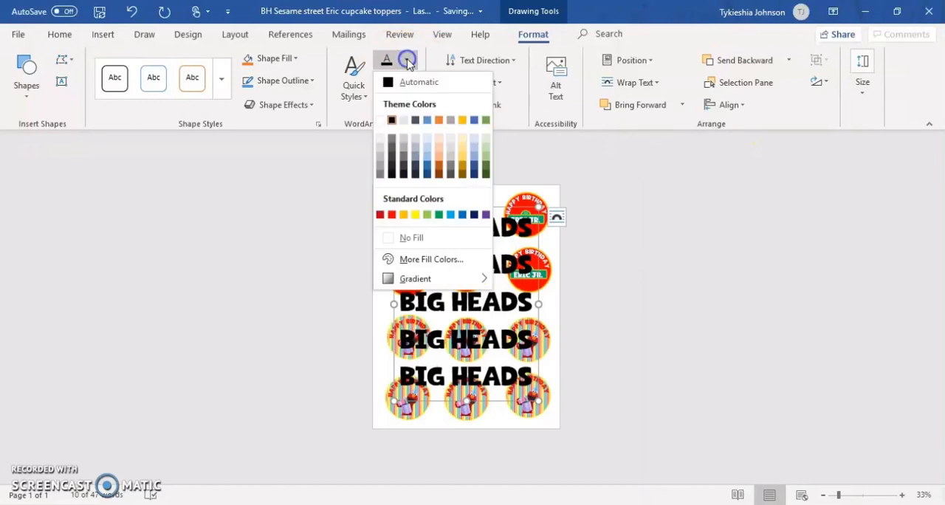
{"action": "left_click", "coordinate": [433, 259]}
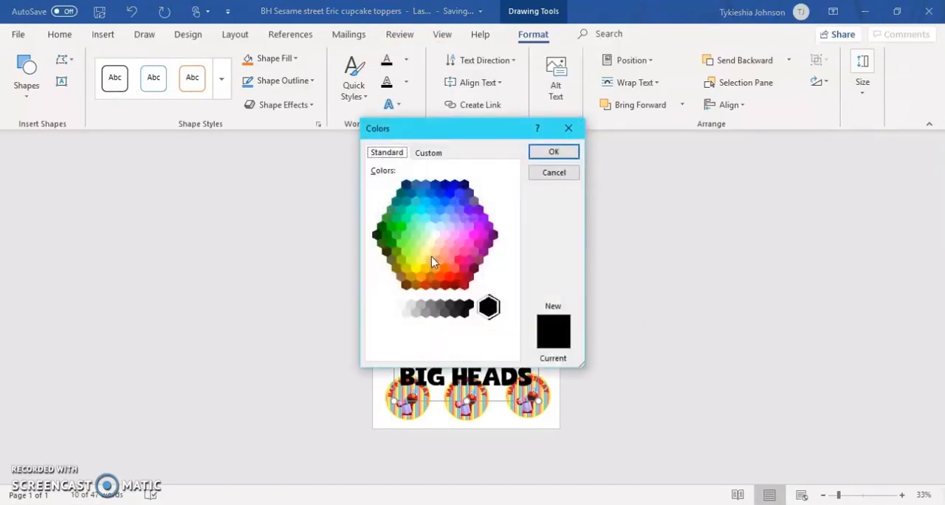
{"action": "left_click", "coordinate": [573, 127]}
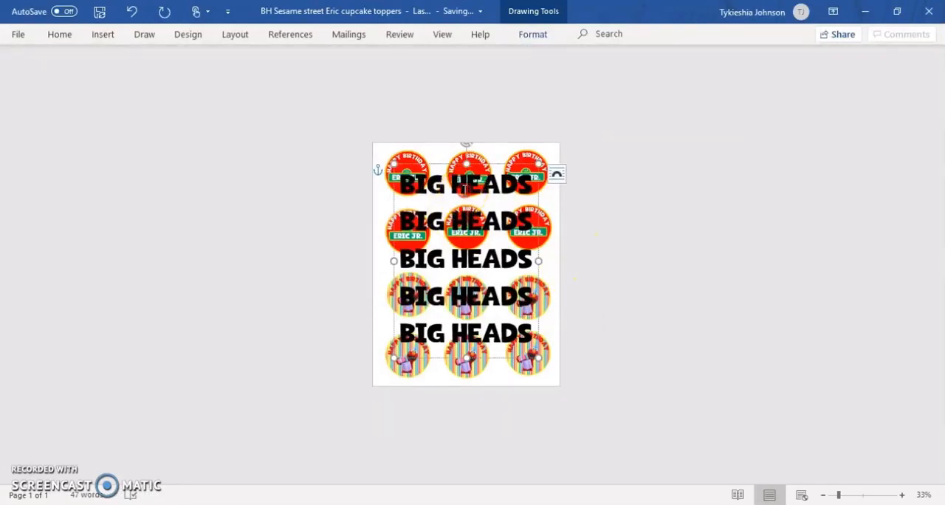
{"action": "right_click", "coordinate": [464, 189]}
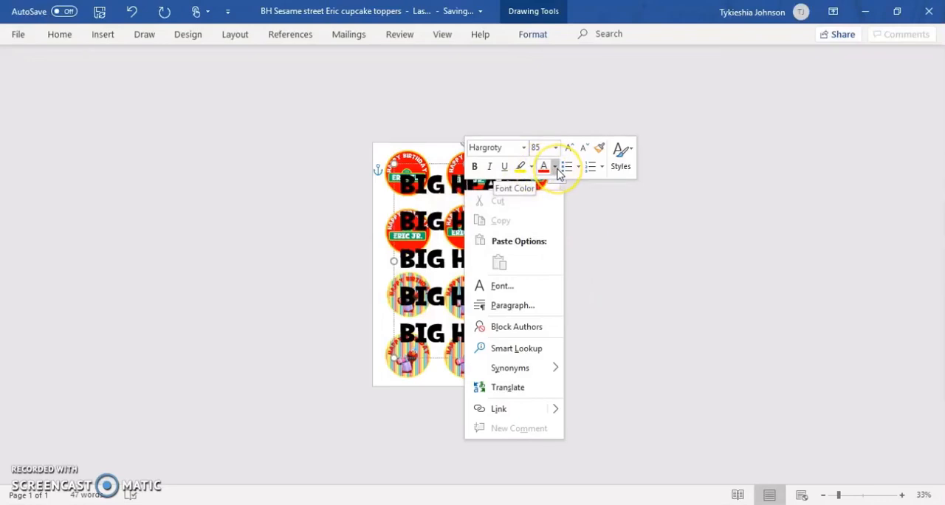
{"action": "left_click", "coordinate": [558, 170]}
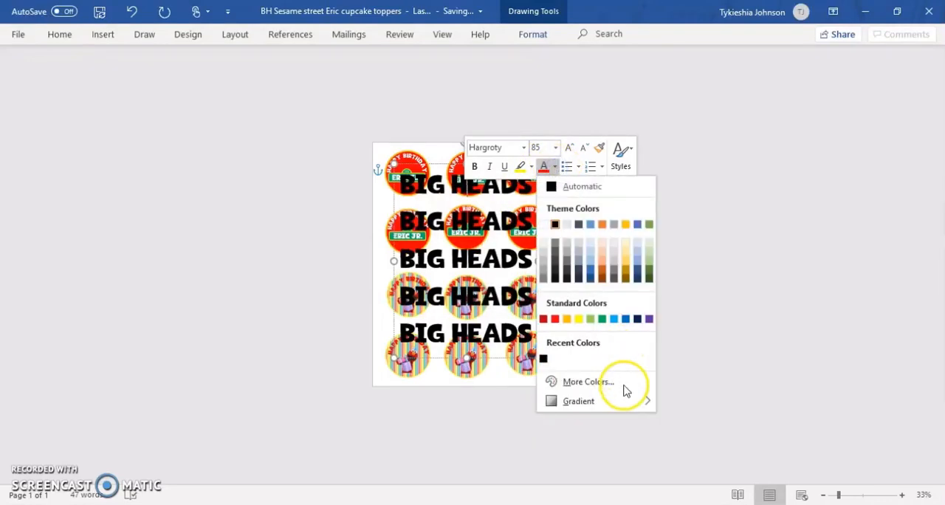
{"action": "mouse_move", "coordinate": [583, 403]}
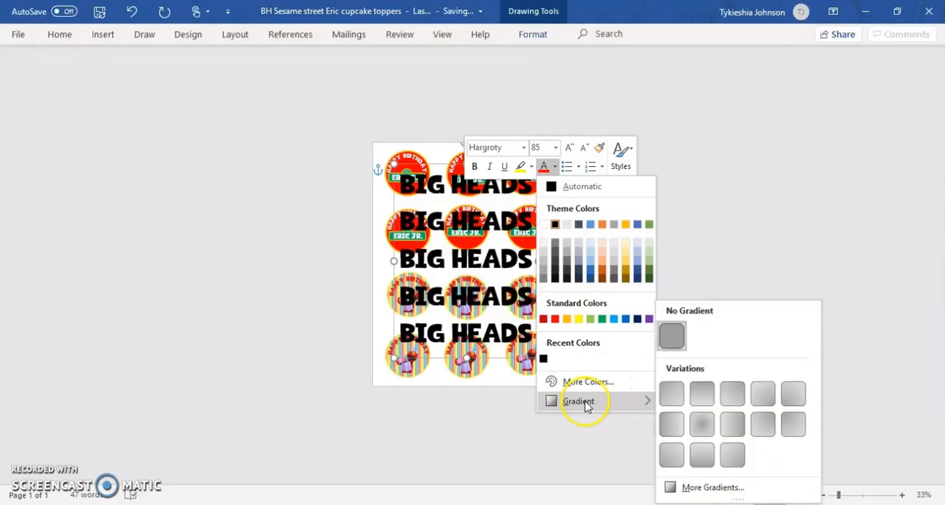
{"action": "left_click", "coordinate": [351, 92]}
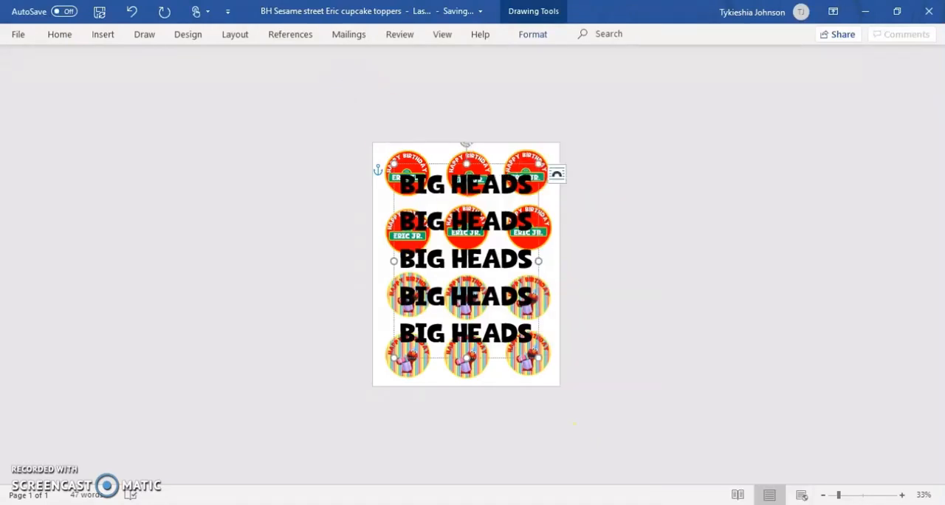
Open the detailed text fill options for the WordArt and set the first line's "HEADS" to 80% transparency
{"action": "left_click", "coordinate": [529, 37]}
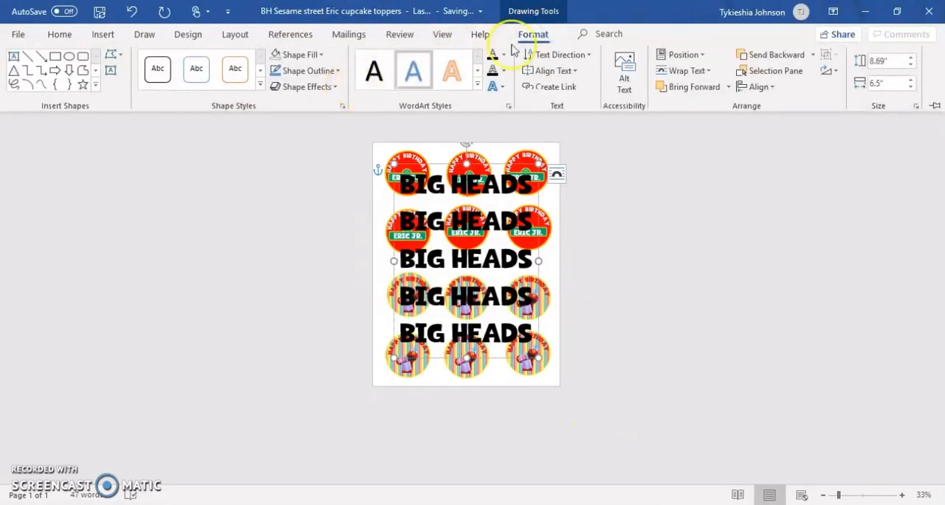
{"action": "left_click", "coordinate": [505, 56]}
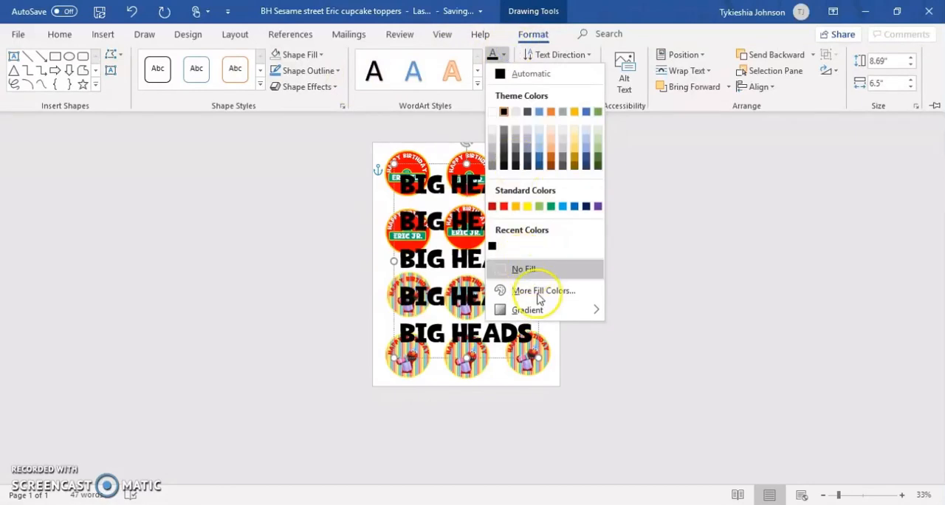
{"action": "mouse_move", "coordinate": [552, 318]}
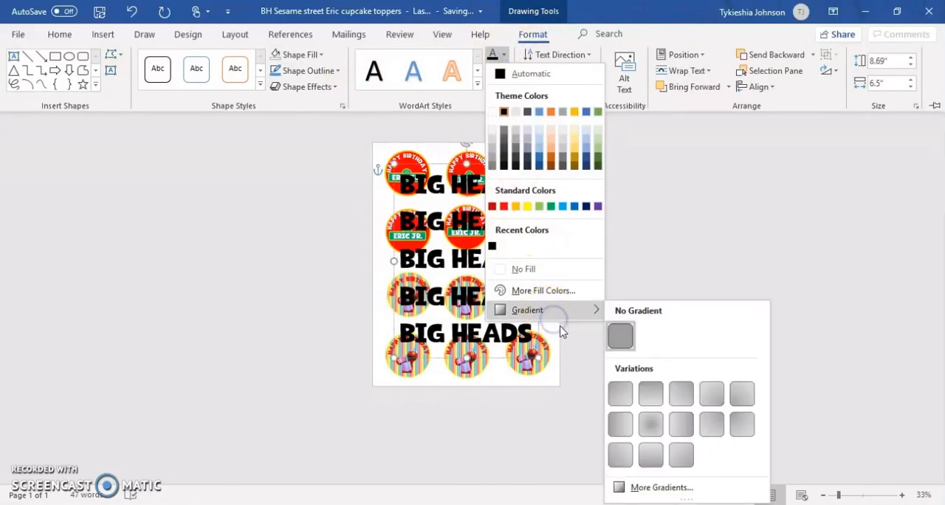
{"action": "left_click", "coordinate": [687, 489]}
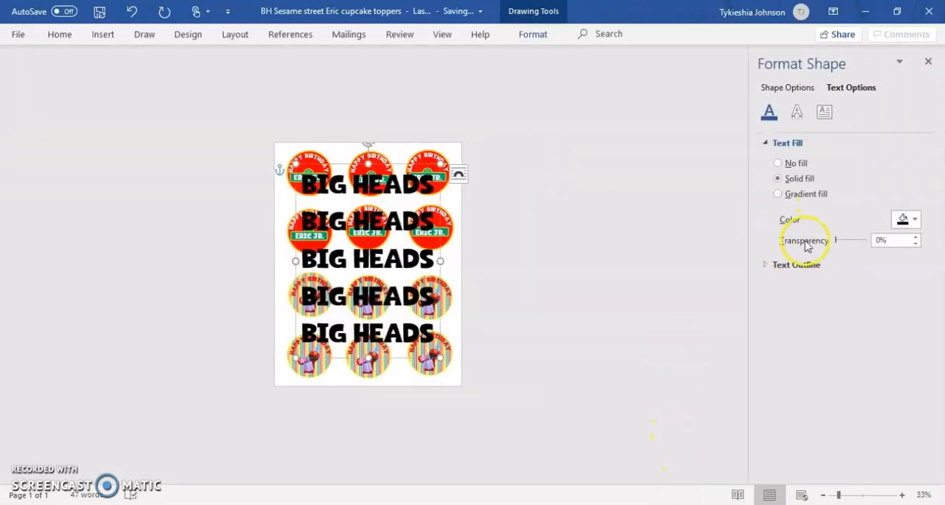
{"action": "left_click_drag", "start_coordinate": [846, 244], "coordinate": [852, 244]}
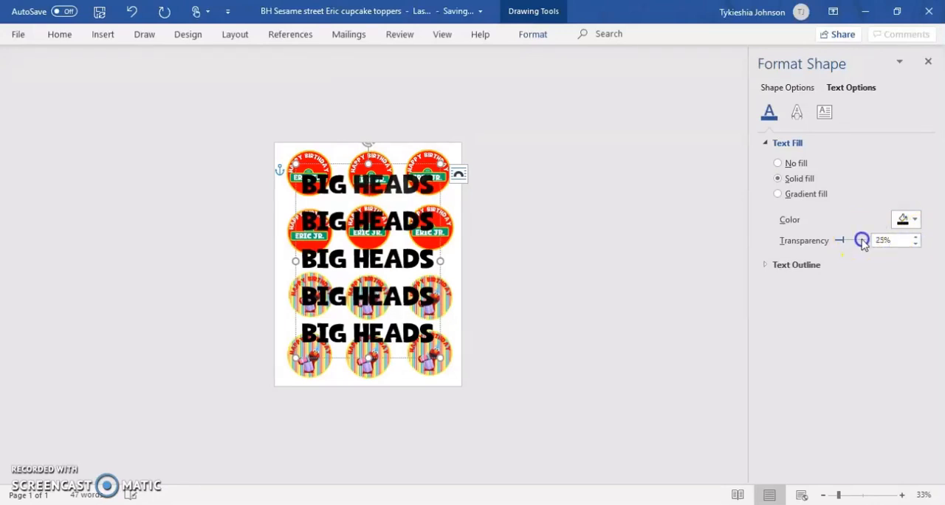
{"action": "left_click_drag", "start_coordinate": [903, 250], "coordinate": [861, 247]}
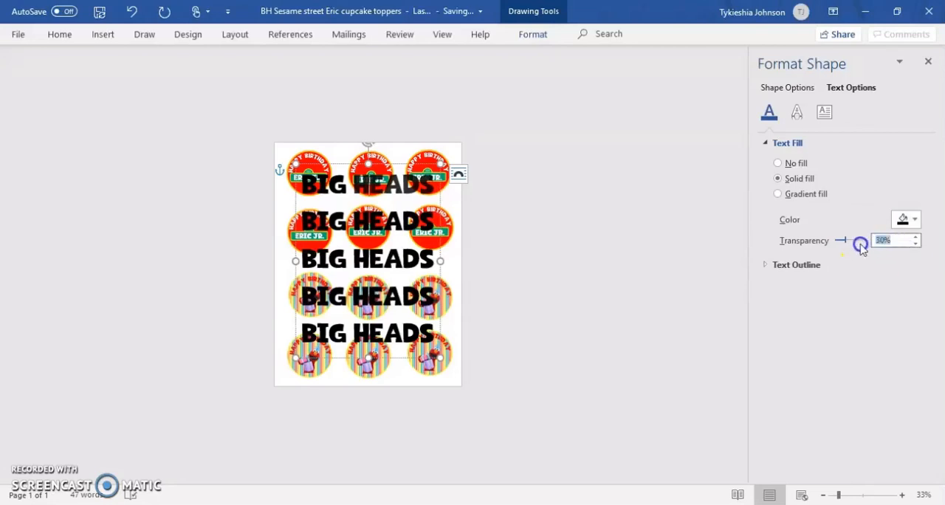
{"action": "type", "text": "80"}
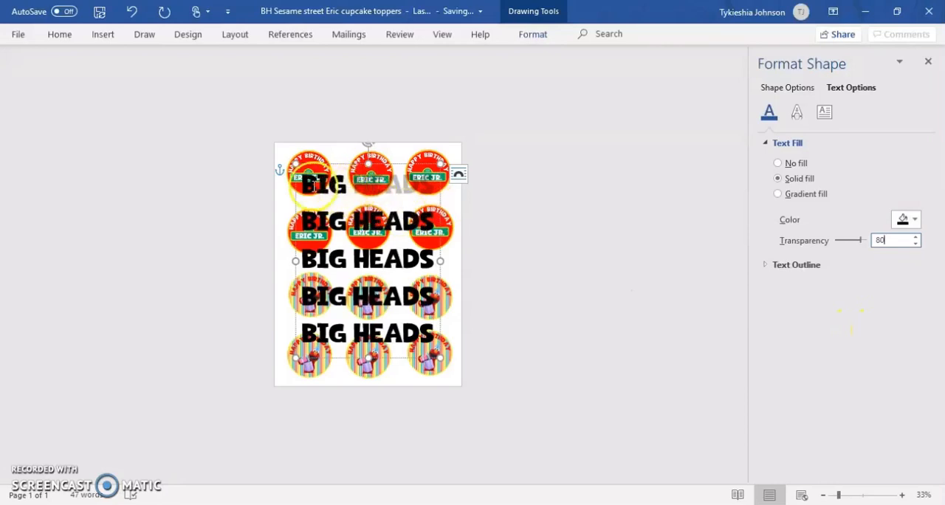
Apply 80% text fill transparency to all five "BIG HEADS" lines and close the formatting options
{"action": "left_click_drag", "start_coordinate": [299, 187], "coordinate": [425, 344]}
{"action": "left_click_drag", "start_coordinate": [889, 239], "coordinate": [857, 249]}
{"action": "type", "text": "80"}
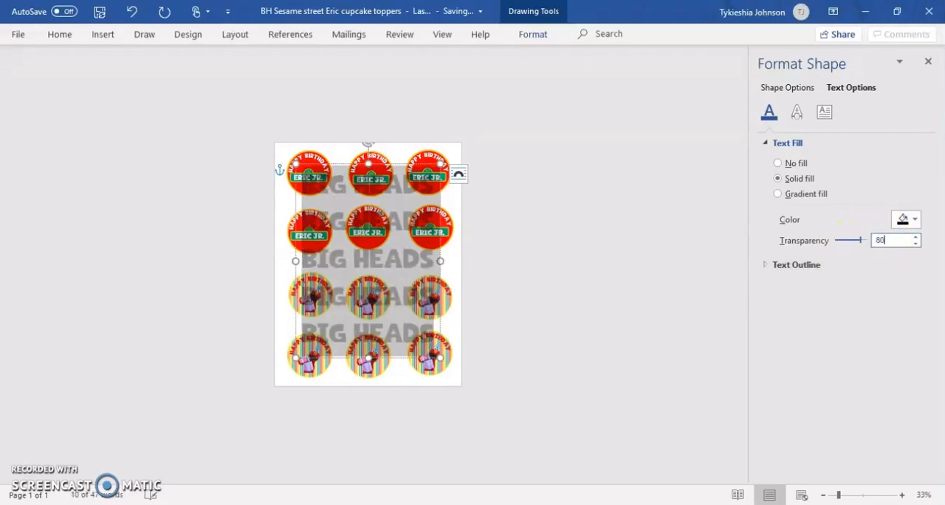
{"action": "left_click", "coordinate": [929, 63]}
{"action": "left_click", "coordinate": [631, 217]}
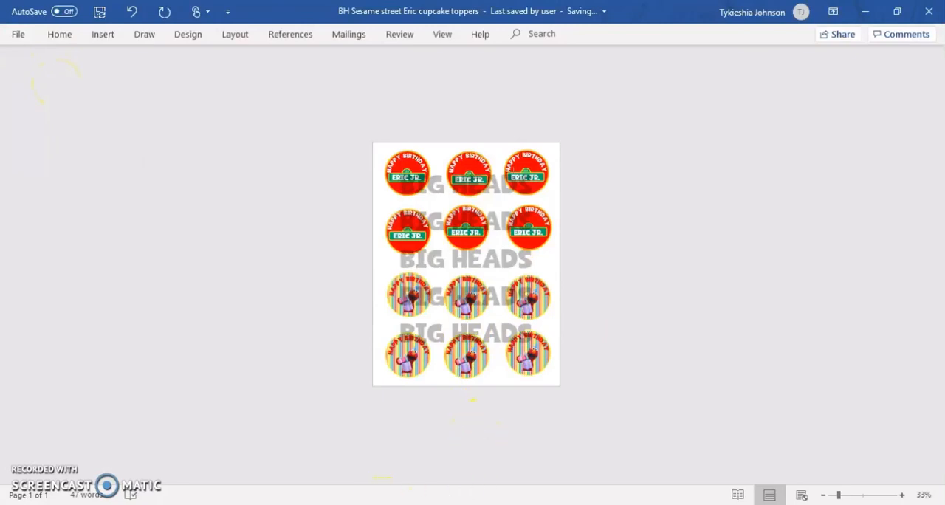
Switch to the open mermaid document in Publisher
{"action": "mouse_move", "coordinate": [356, 504]}
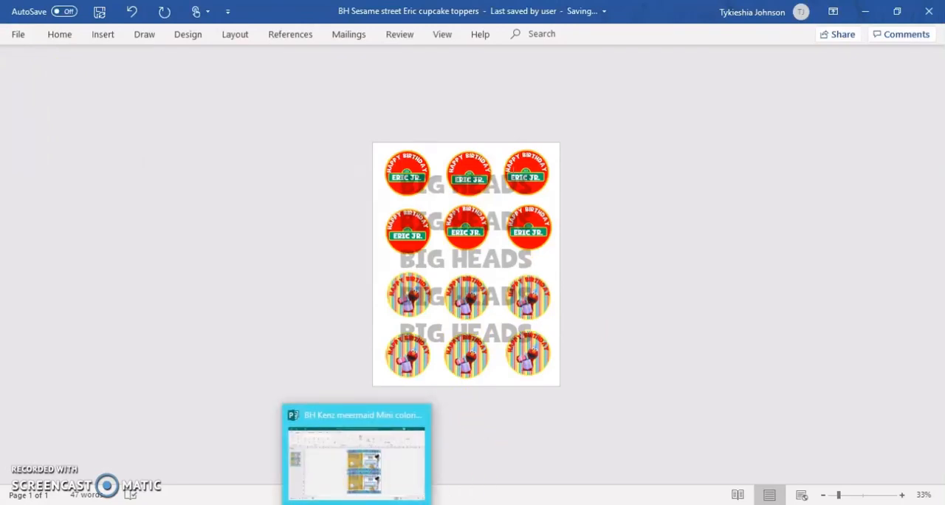